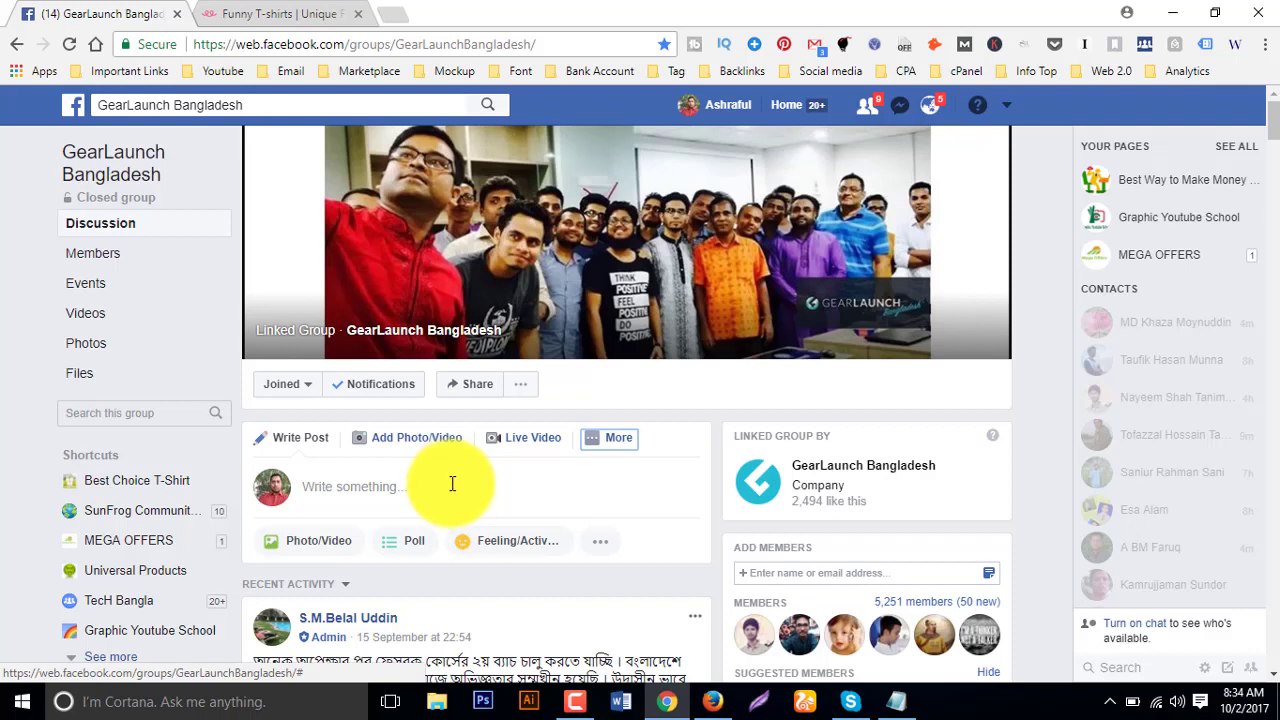
# Load the GearLaunch Bangladesh Facebook group and land on its Discussion tab
pyautogui.press('Return')
# Scroll through the group's posts, check the 'Closed group' label, and return to the top
pyautogui.click(391, 420)
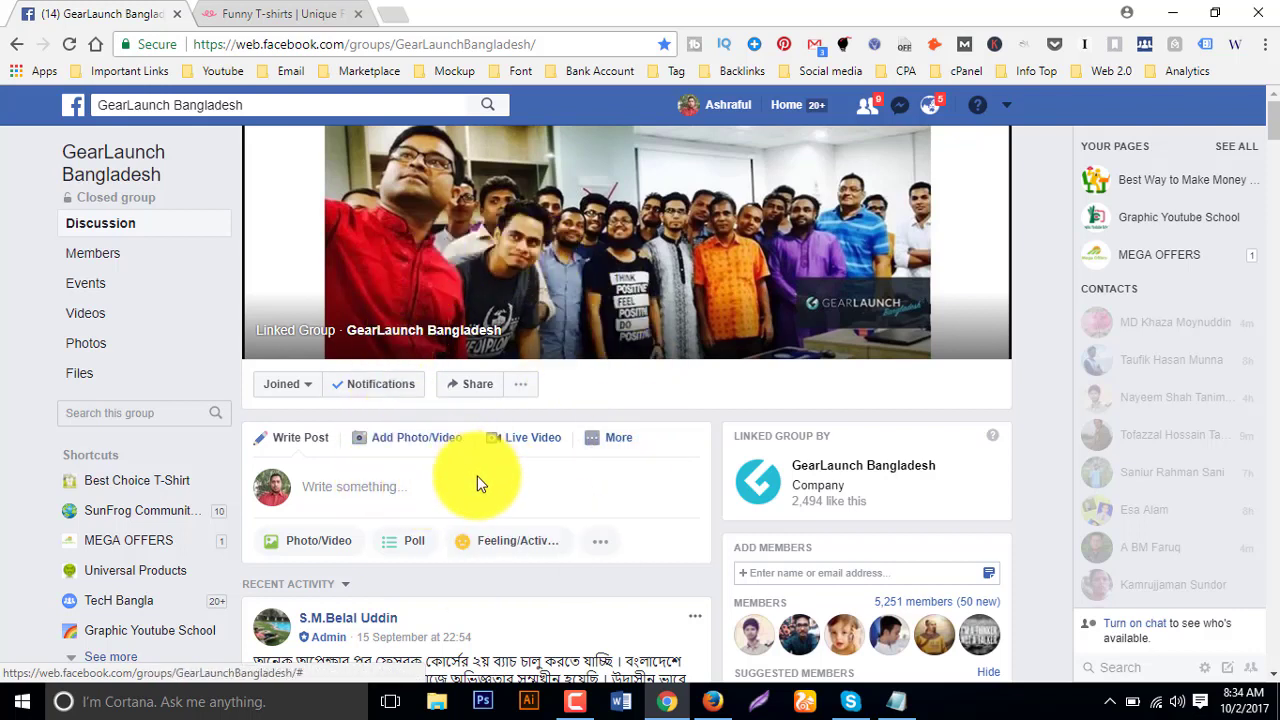
pyautogui.scroll(-4, 477, 484)
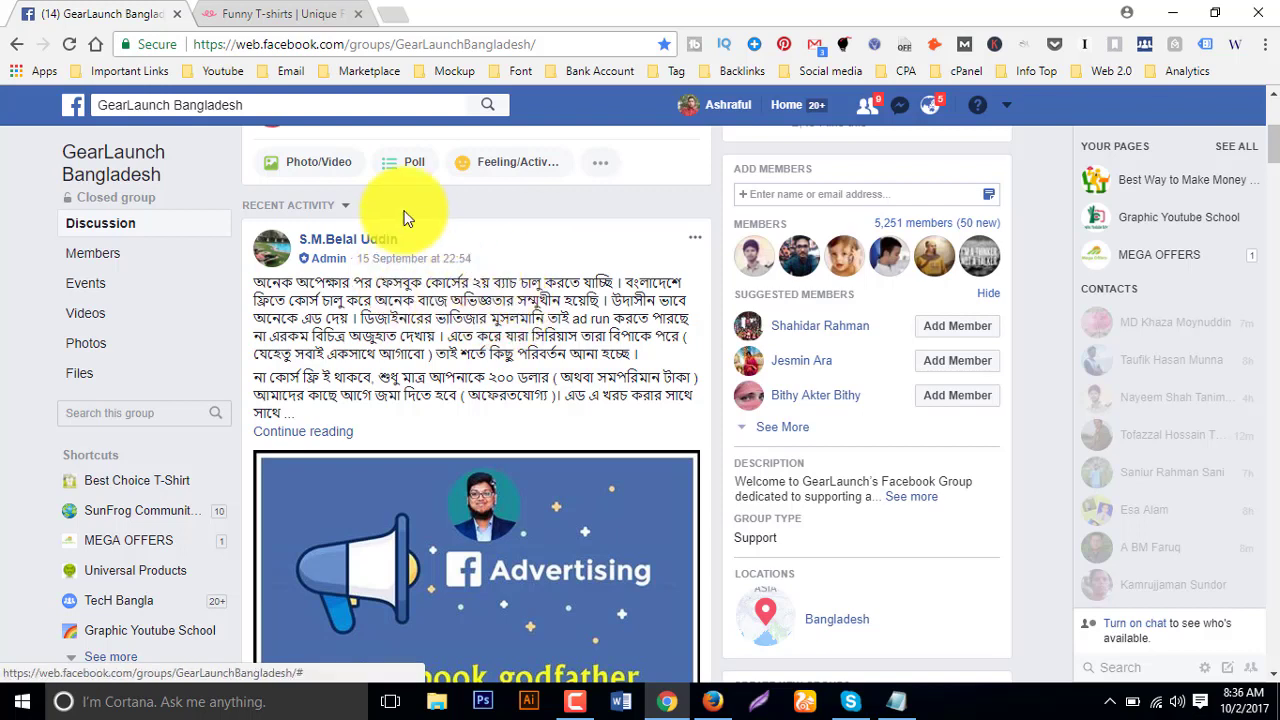
pyautogui.moveTo(103, 208)
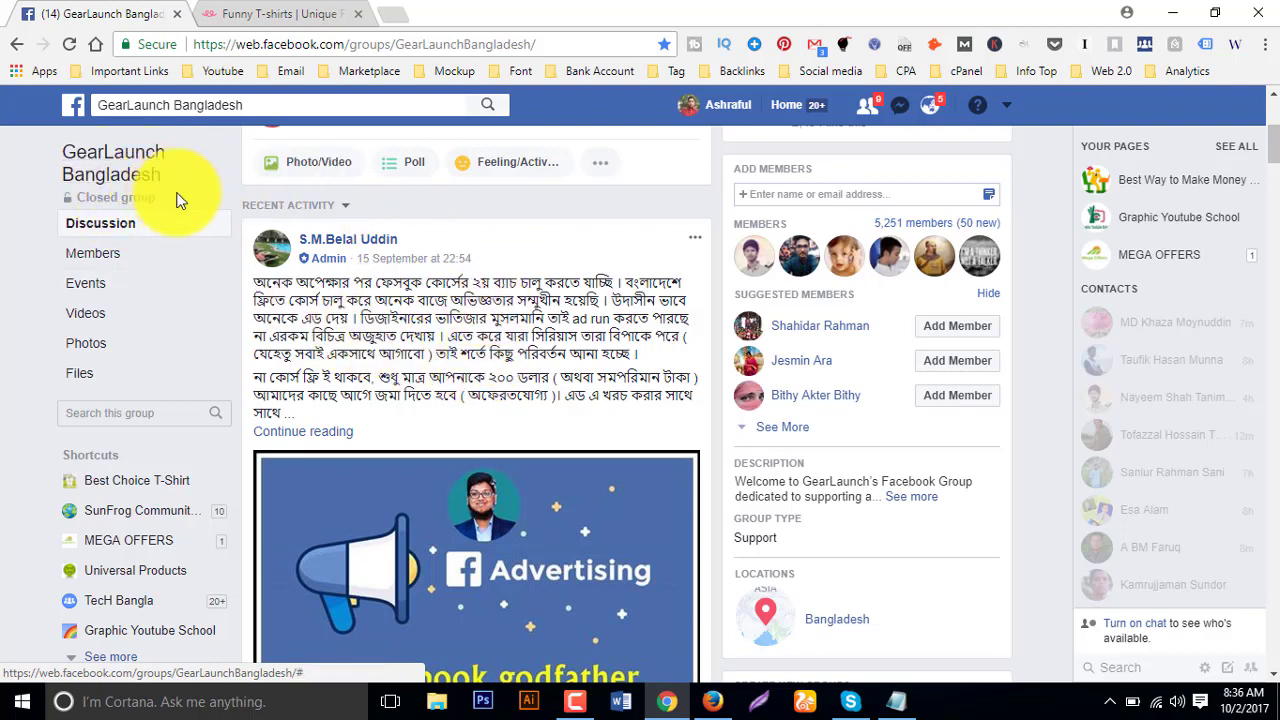
pyautogui.scroll(4, 1260, 150)
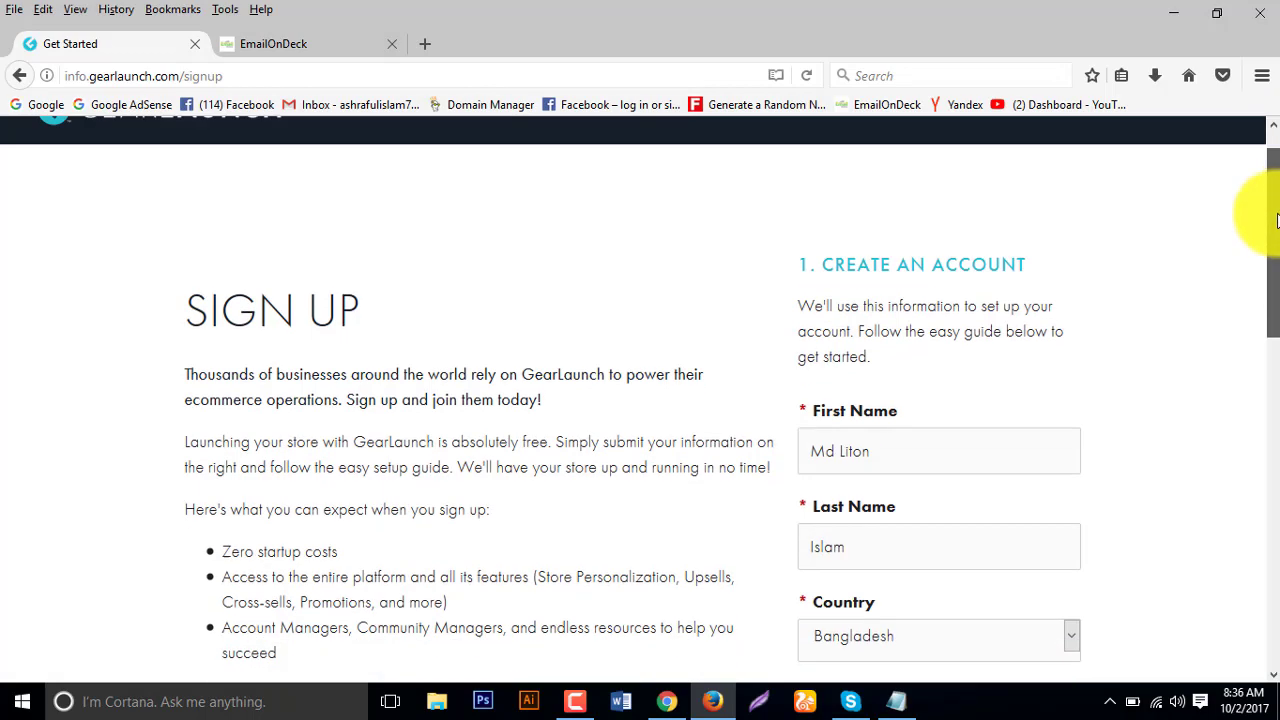
# Clear the sign-up form's First Name field and re-enter the account holder's first name
pyautogui.moveTo(1272, 200)
pyautogui.mouseDown()
pyautogui.moveTo(1276, 250)
pyautogui.moveTo(1272, 214)
pyautogui.mouseUp()
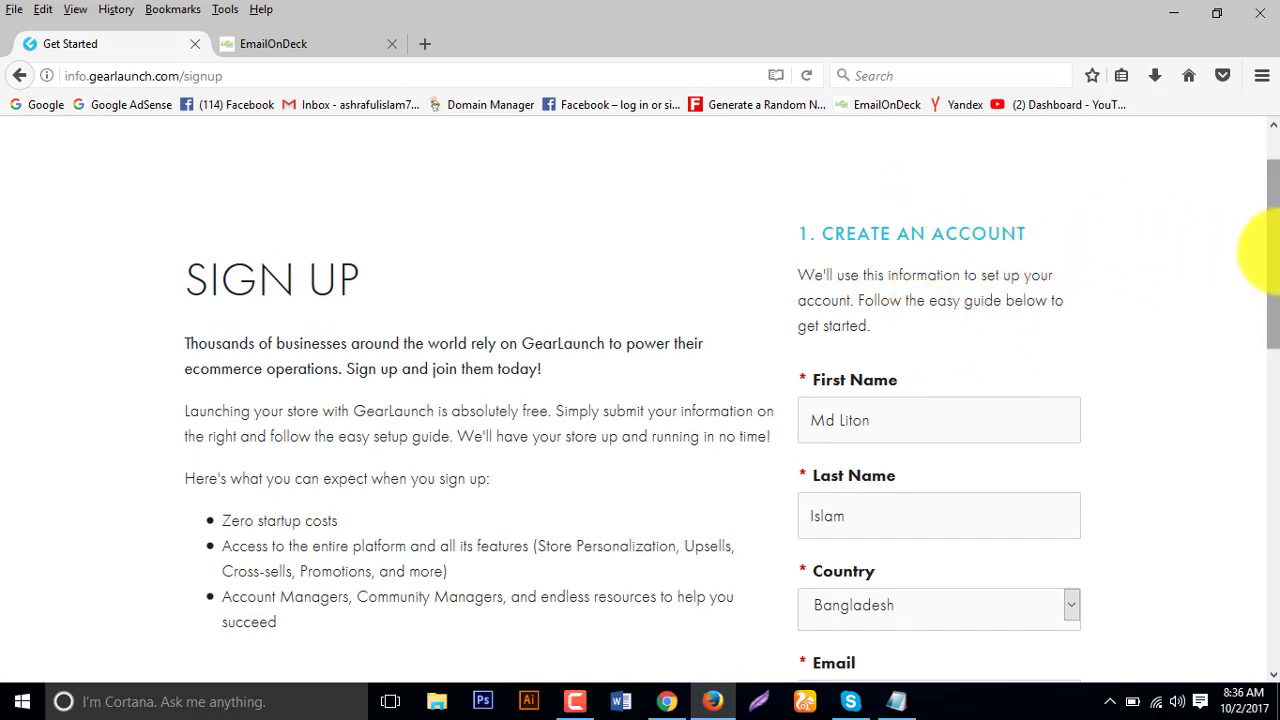
pyautogui.moveTo(1276, 265); pyautogui.dragTo(1276, 304)
pyautogui.tripleClick(846, 323)
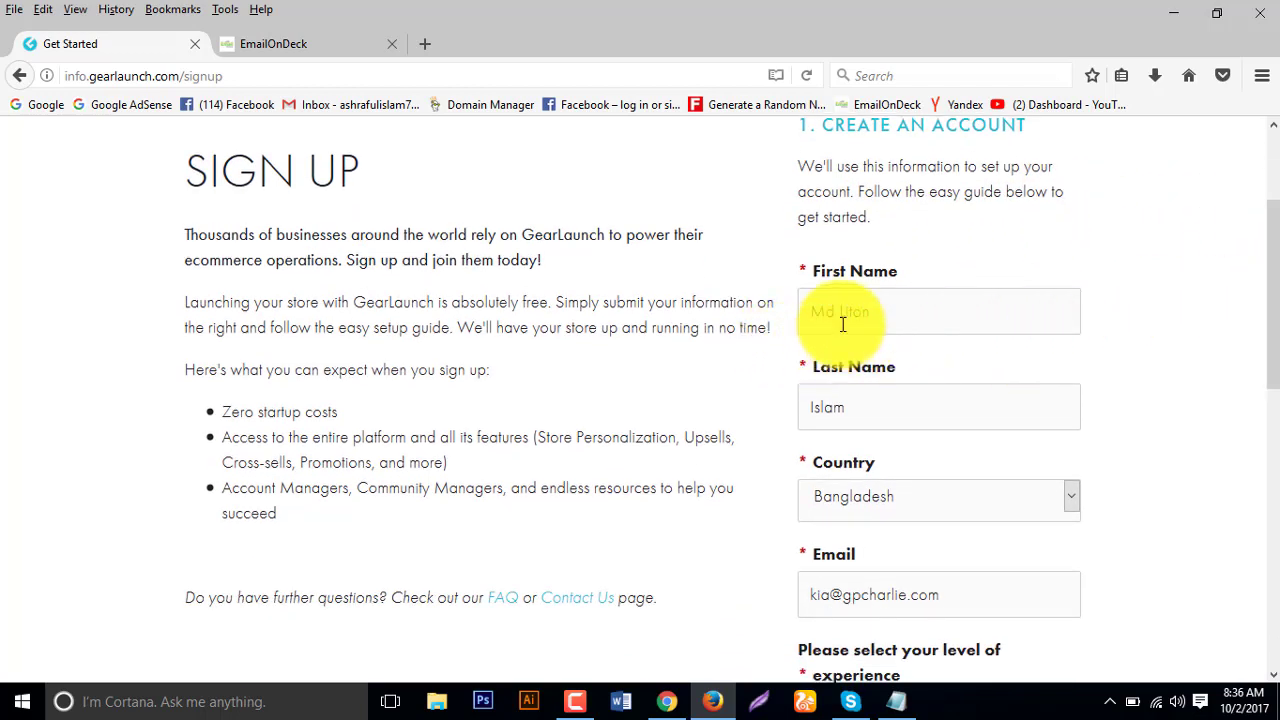
pyautogui.press('BackSpace')
pyautogui.write('Md Liton')
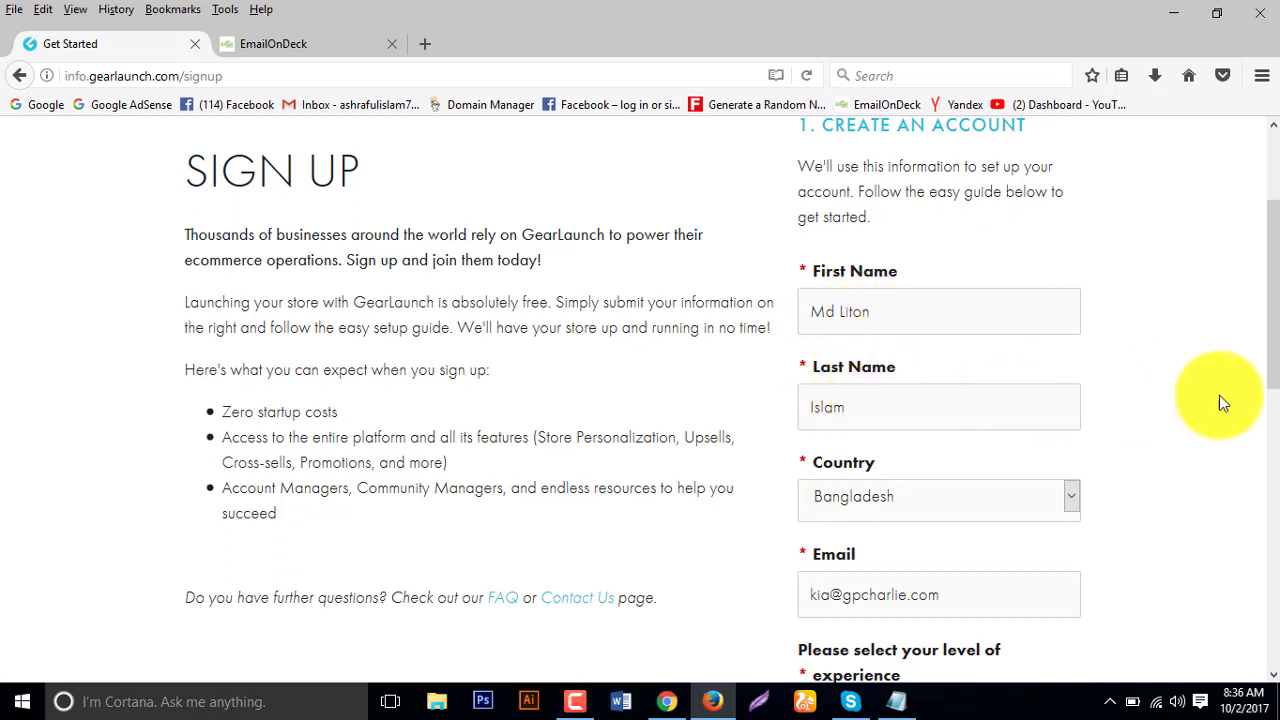
# Set selling experience to 'somewhat experienced' and the referral source to 'Private Facebook Group'
pyautogui.scroll(-4, 1251, 377)
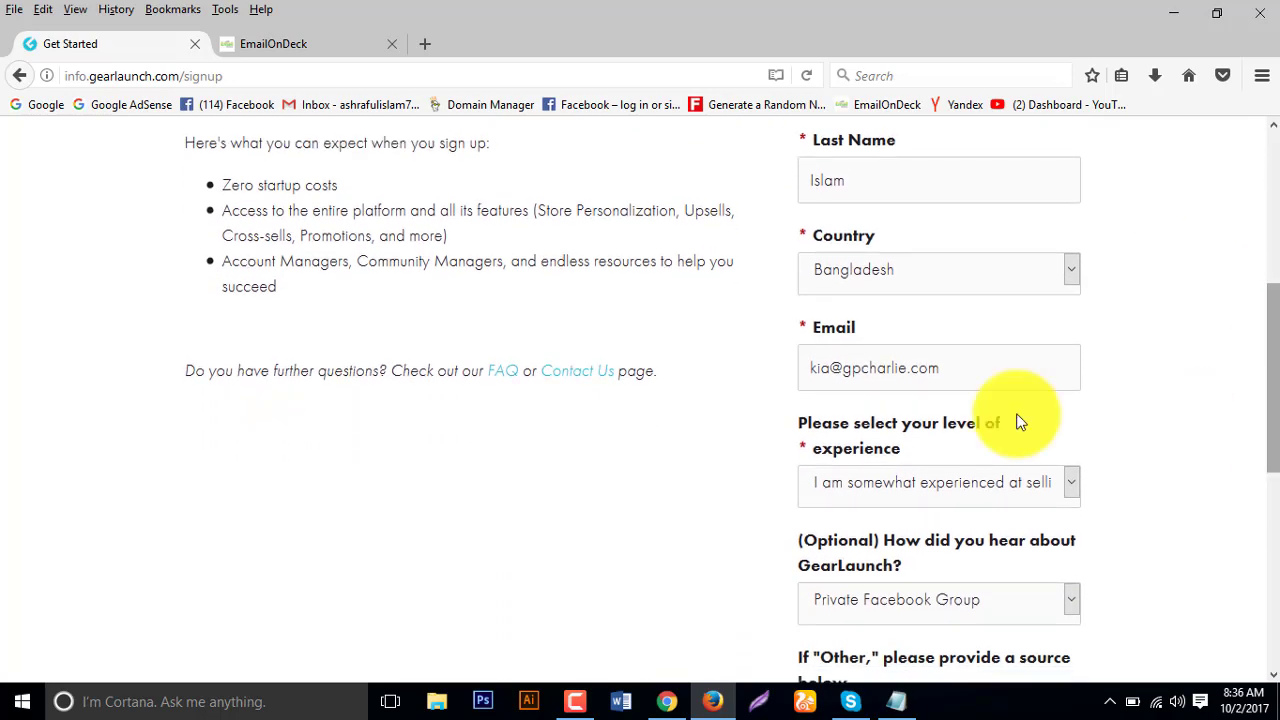
pyautogui.scroll(-2, 1257, 371)
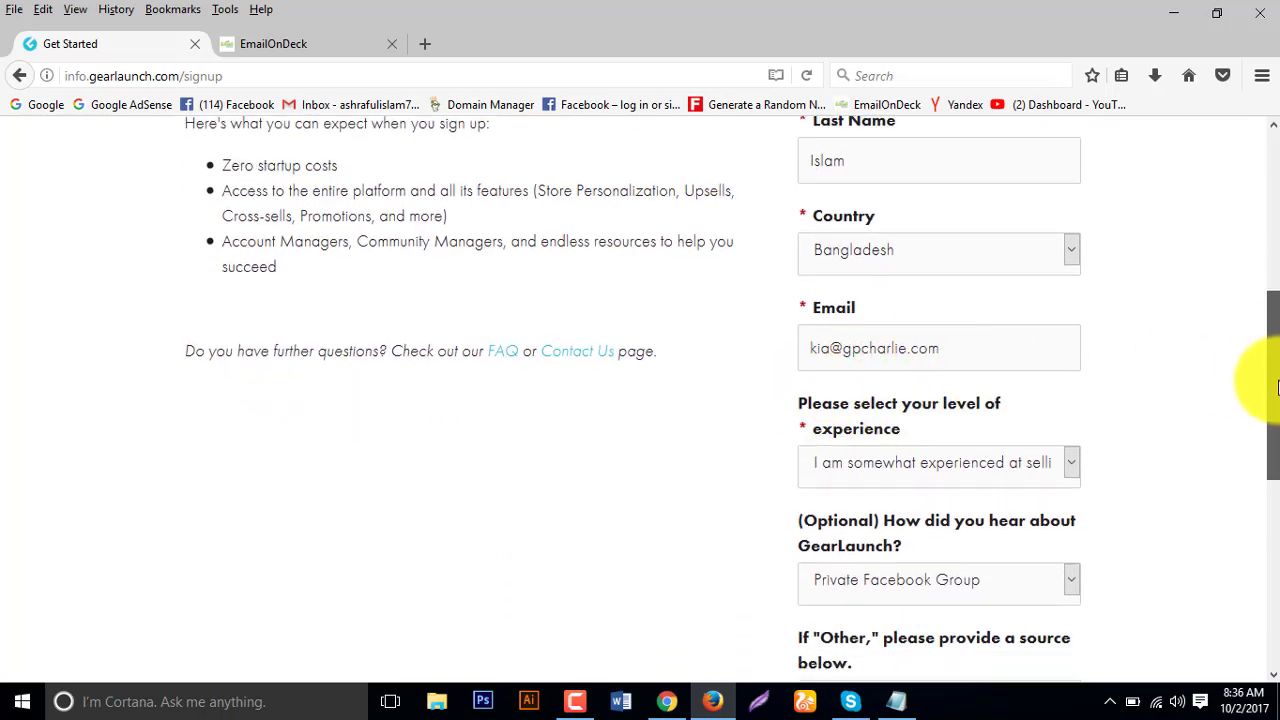
pyautogui.scroll(-1, 1268, 405)
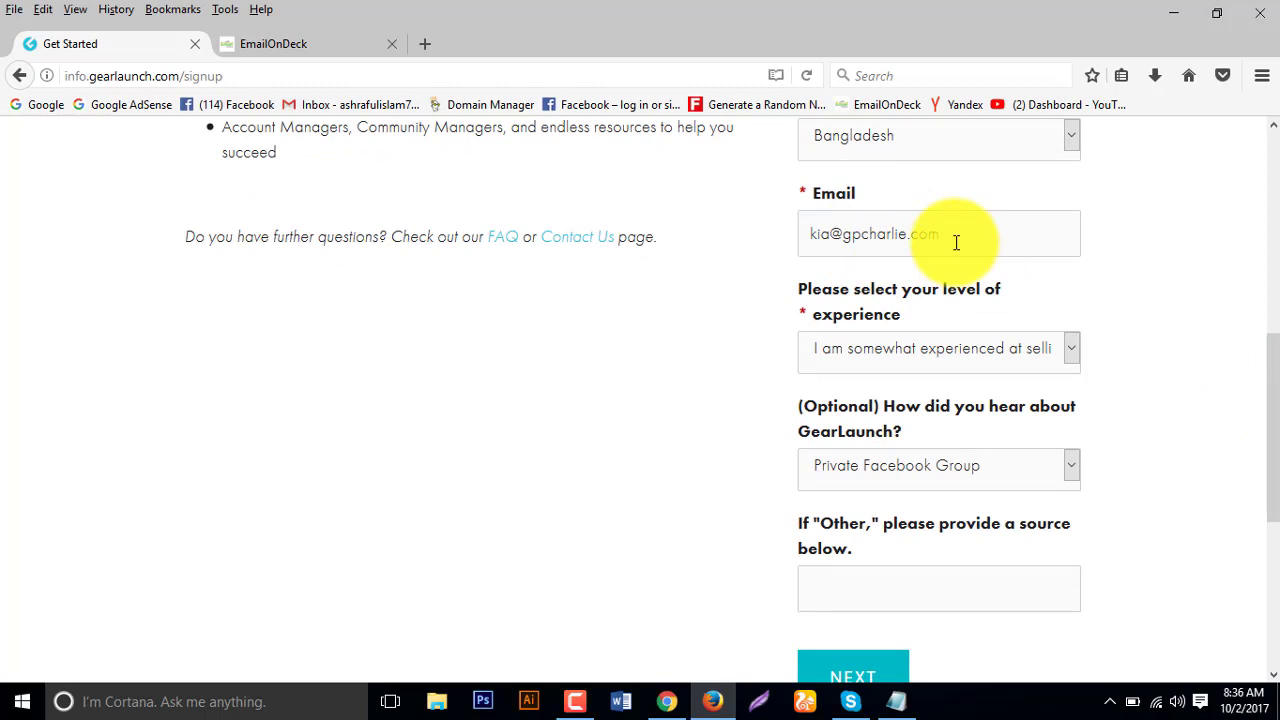
pyautogui.click(1012, 358)
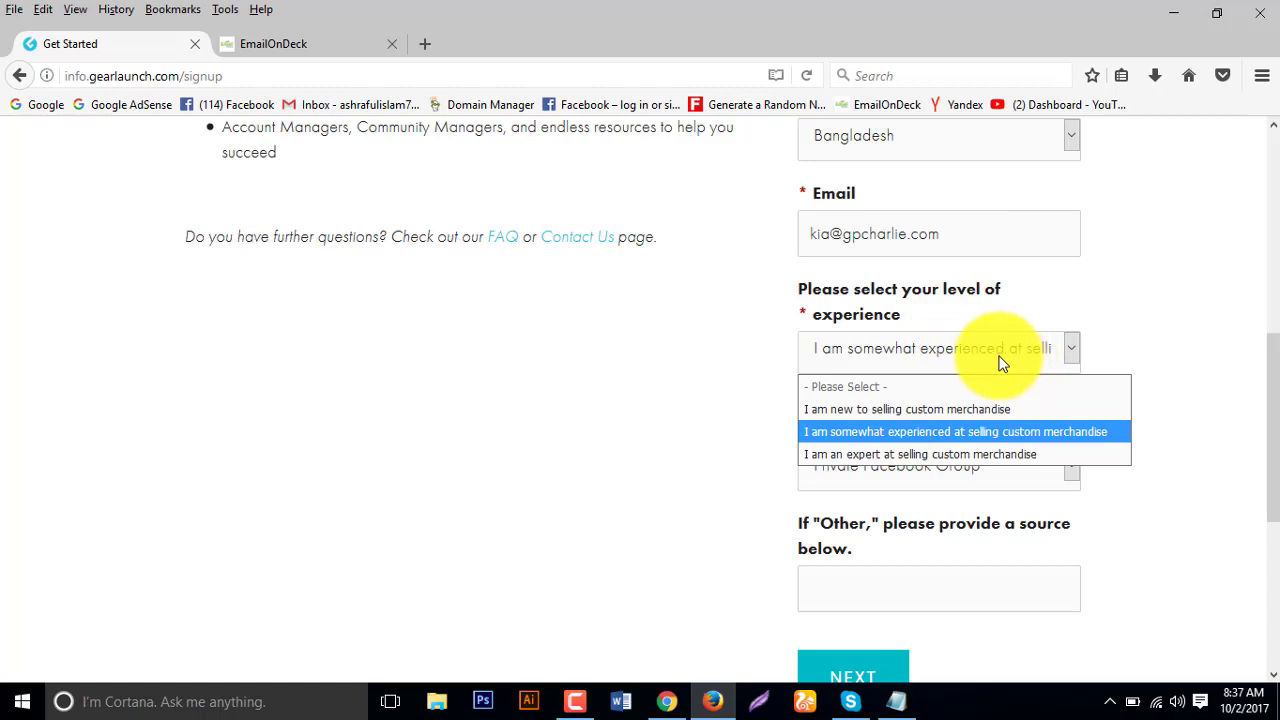
pyautogui.click(886, 432)
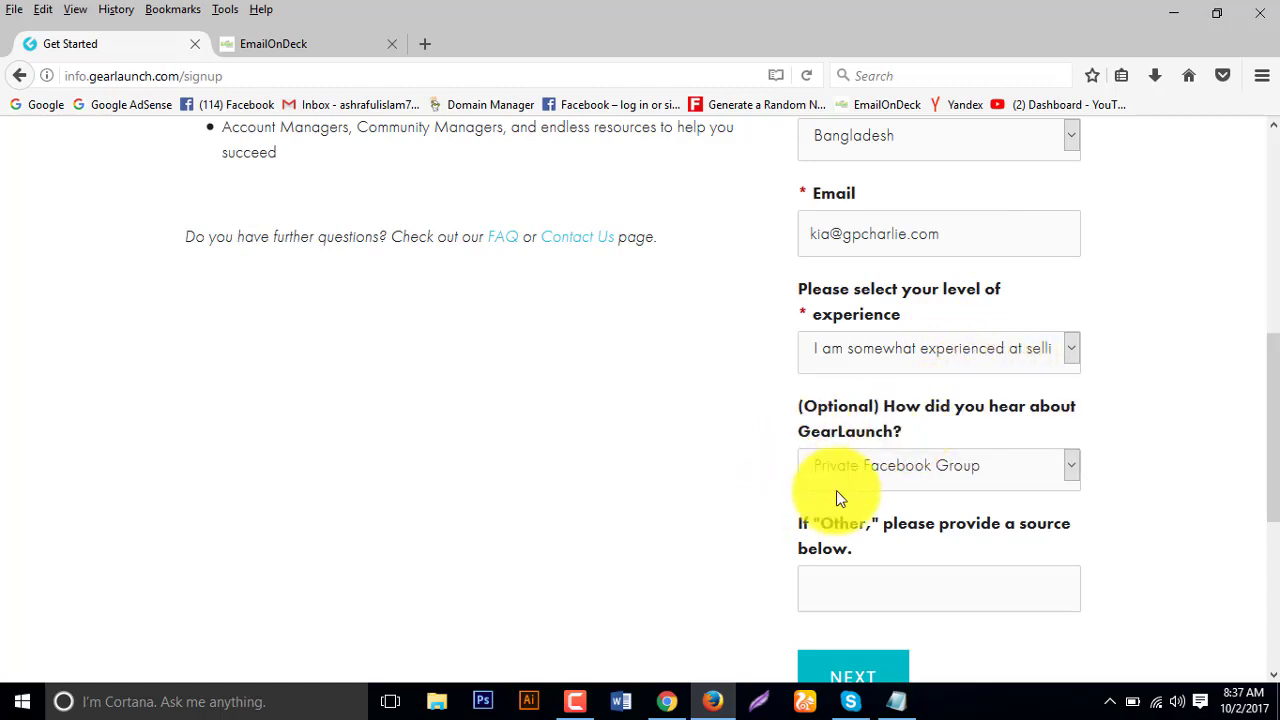
pyautogui.click(904, 474)
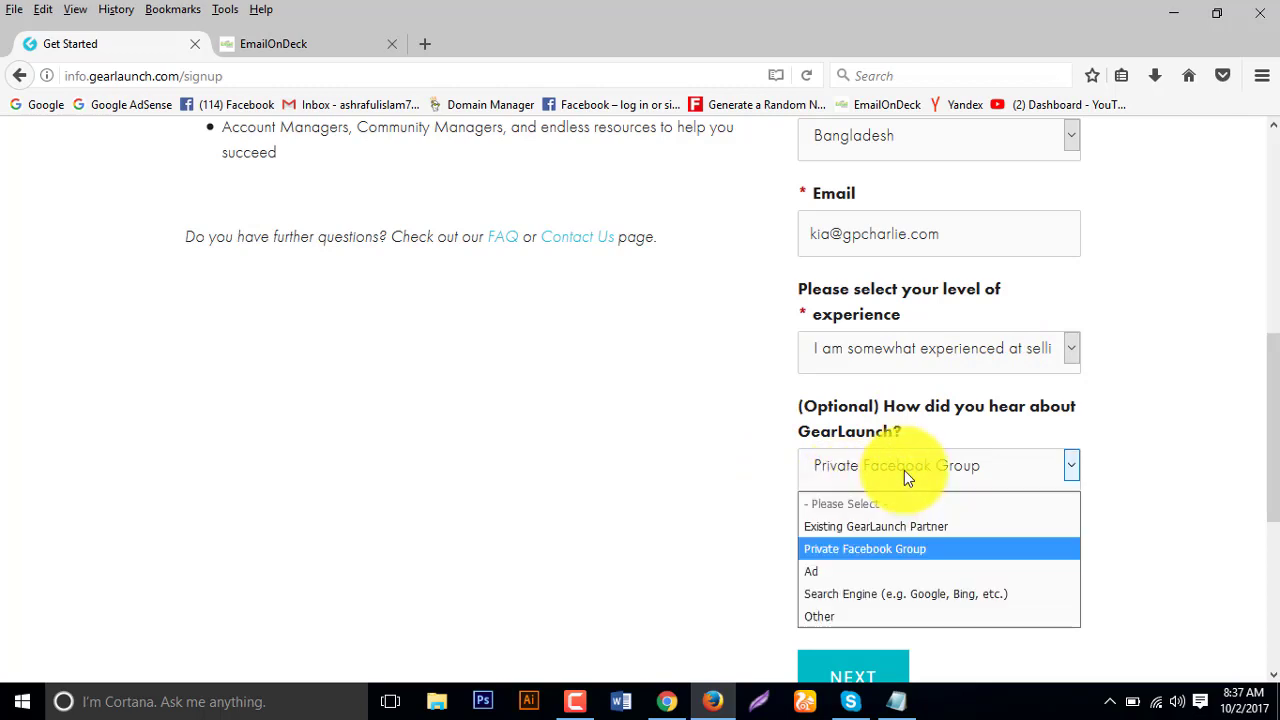
pyautogui.click(912, 551)
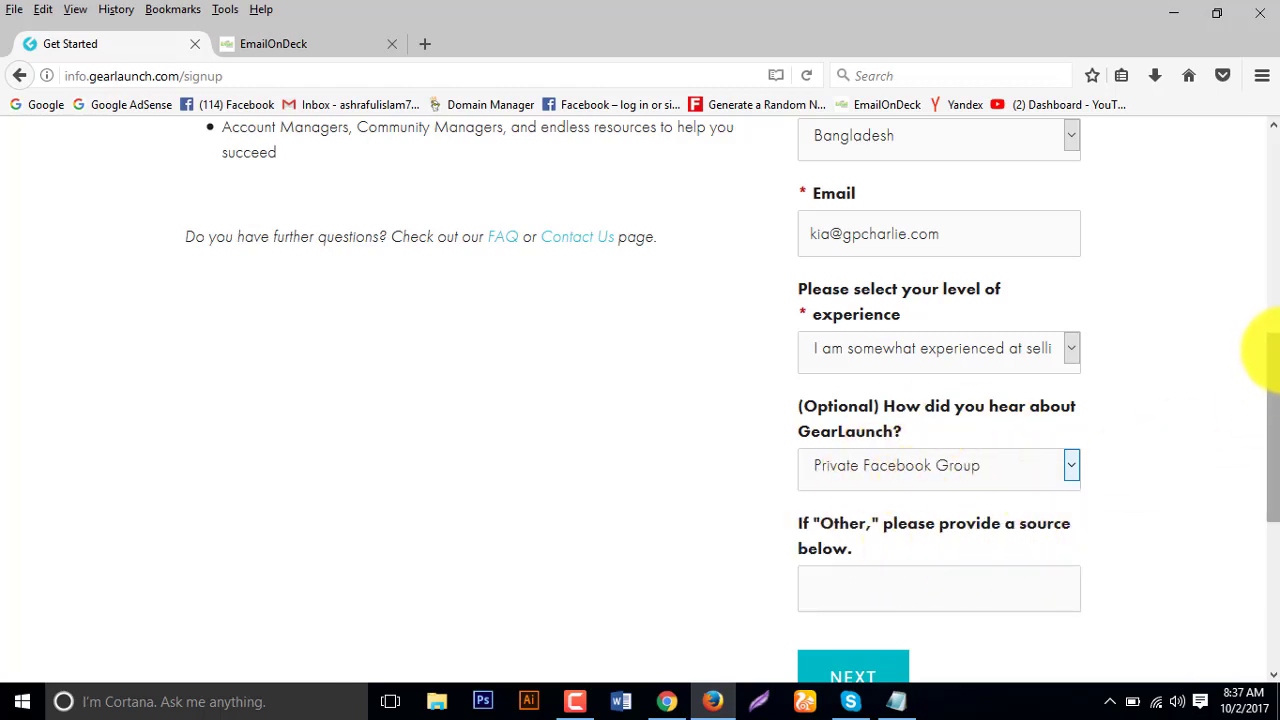
pyautogui.moveTo(1272, 400)
pyautogui.mouseDown()
pyautogui.moveTo(1274, 490)
pyautogui.moveTo(1046, 426)
pyautogui.mouseUp()
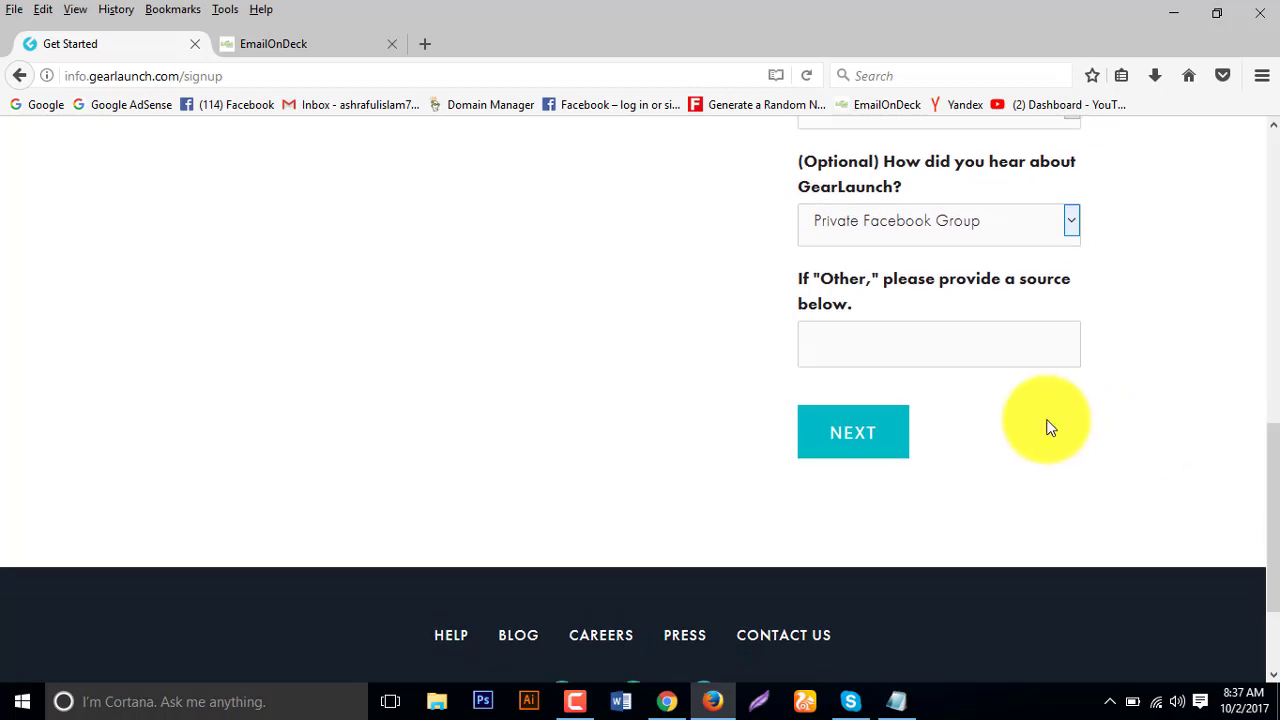
# Submit the sign-up form with NEXT and choose 'Yes, please configure my DNS settings'
pyautogui.click(851, 441)
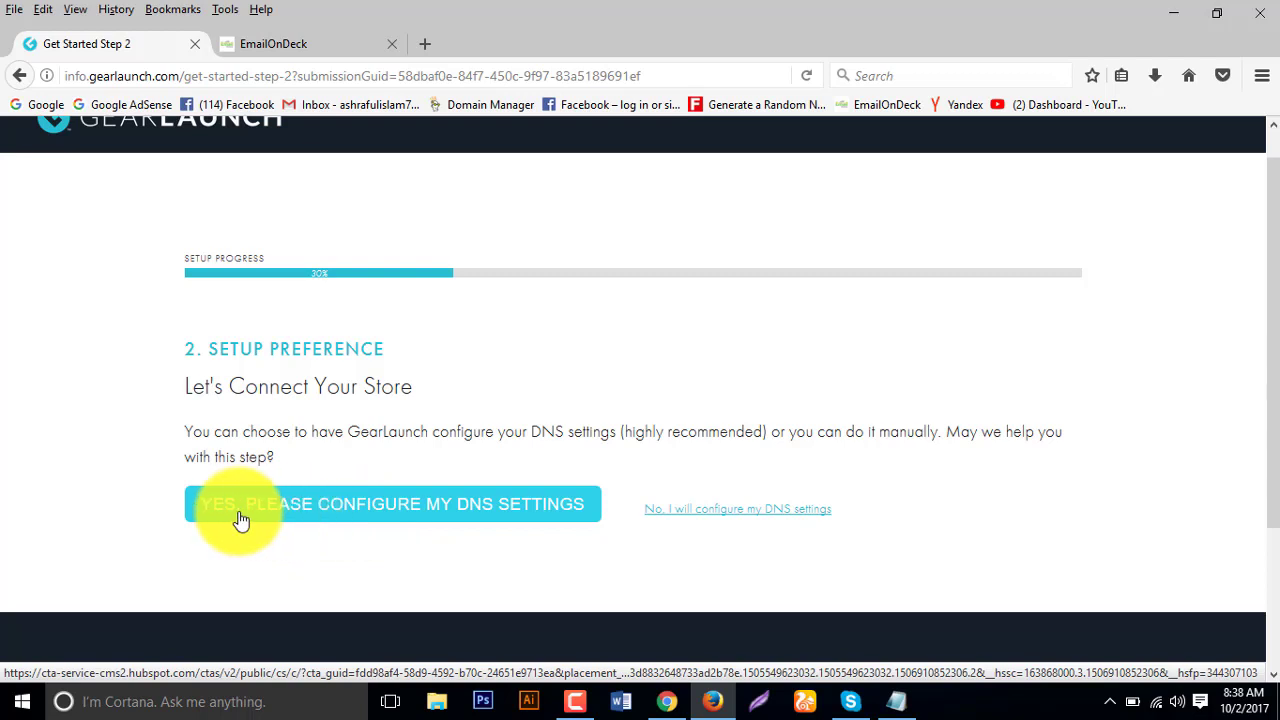
pyautogui.click(340, 522)
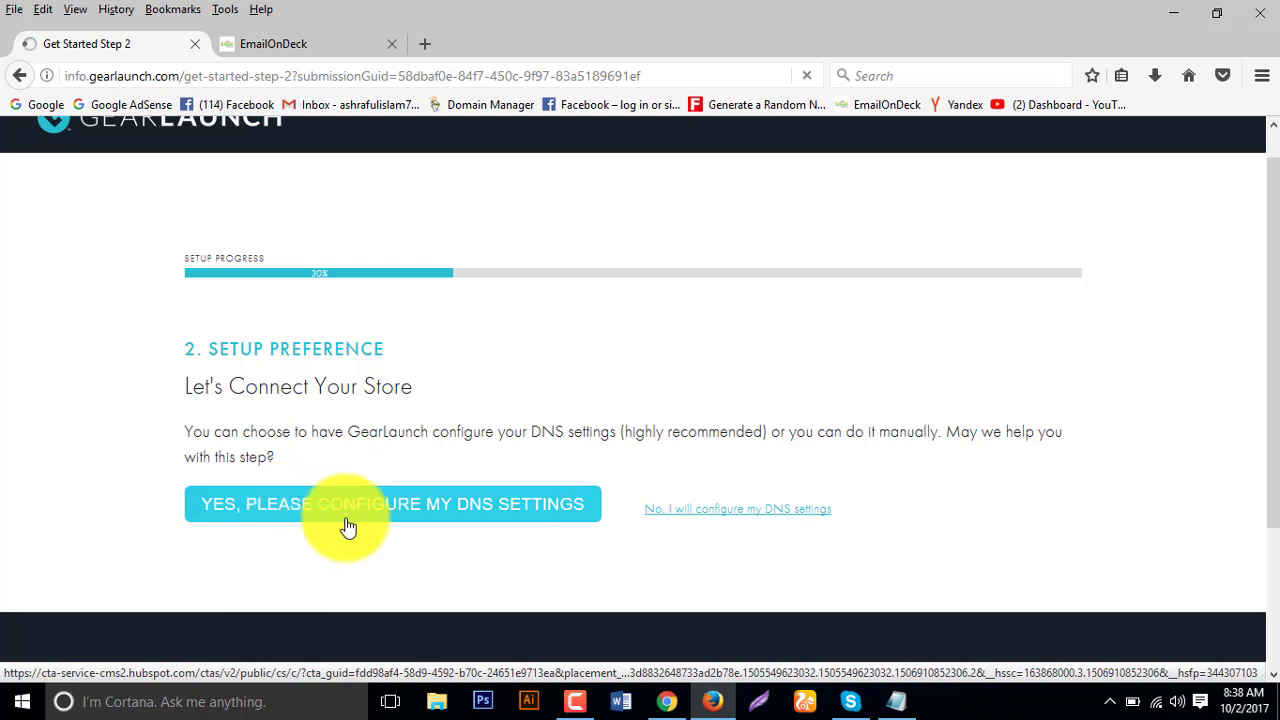
pyautogui.click(343, 518)
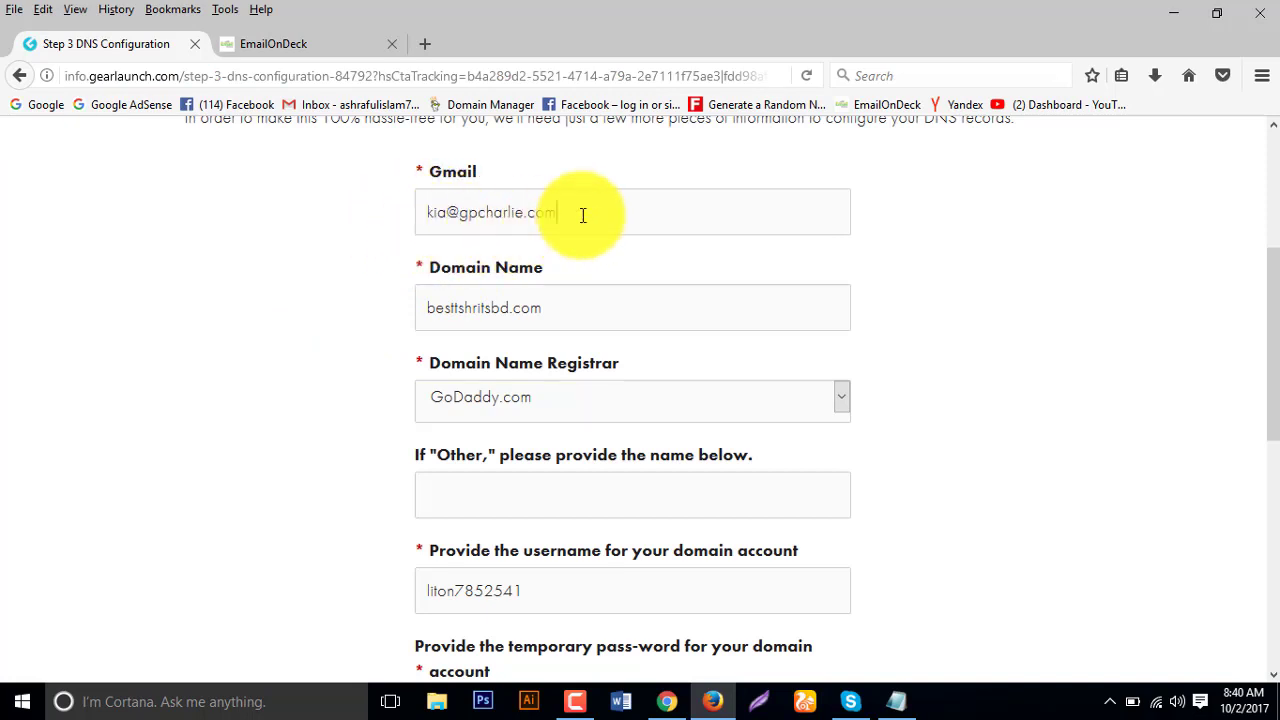
# Verify the entered domain name and keep GoDaddy.com as the registrar
pyautogui.click(580, 311)
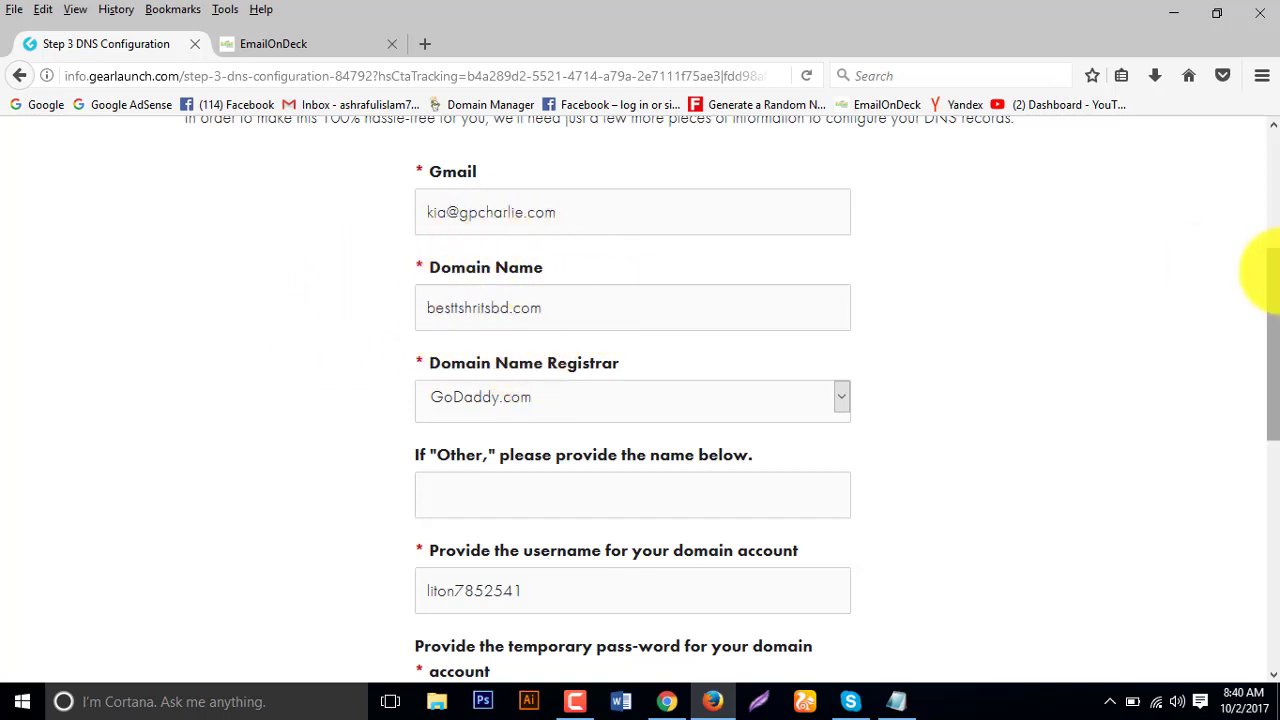
pyautogui.moveTo(1274, 302)
pyautogui.mouseDown()
pyautogui.moveTo(1277, 338)
pyautogui.moveTo(1275, 318)
pyautogui.mouseUp()
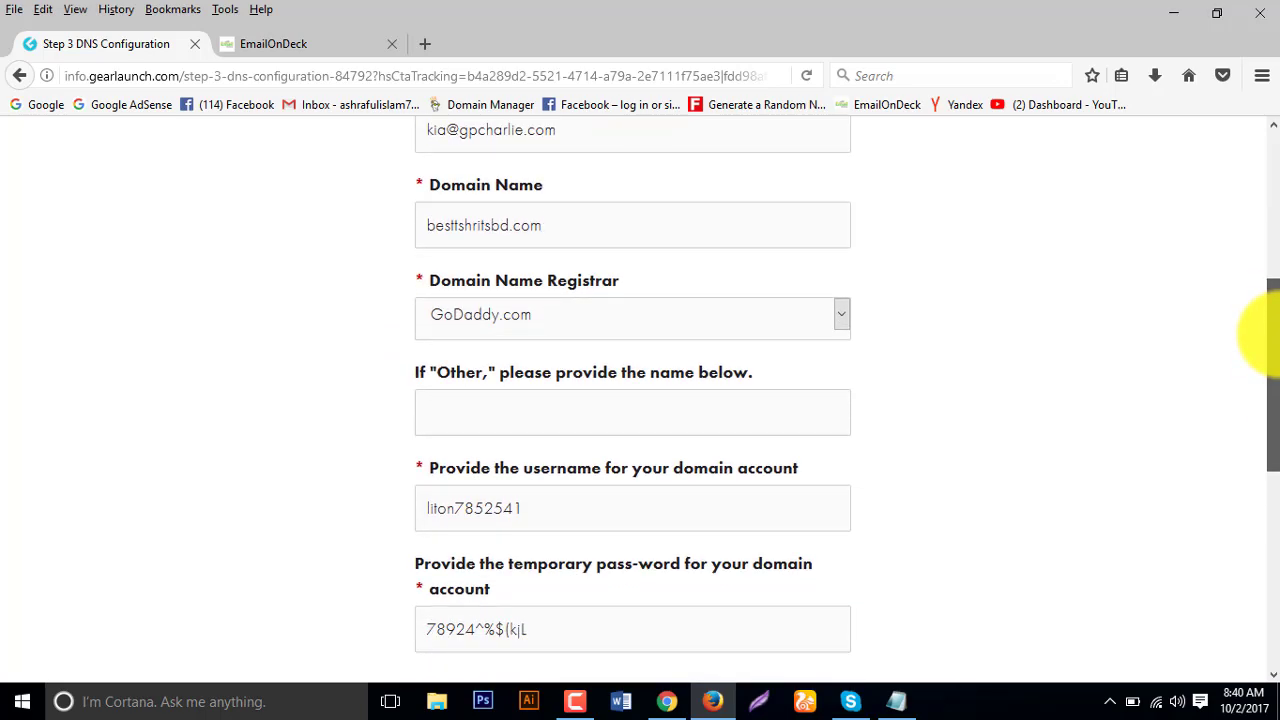
pyautogui.moveTo(1268, 335); pyautogui.dragTo(1268, 265)
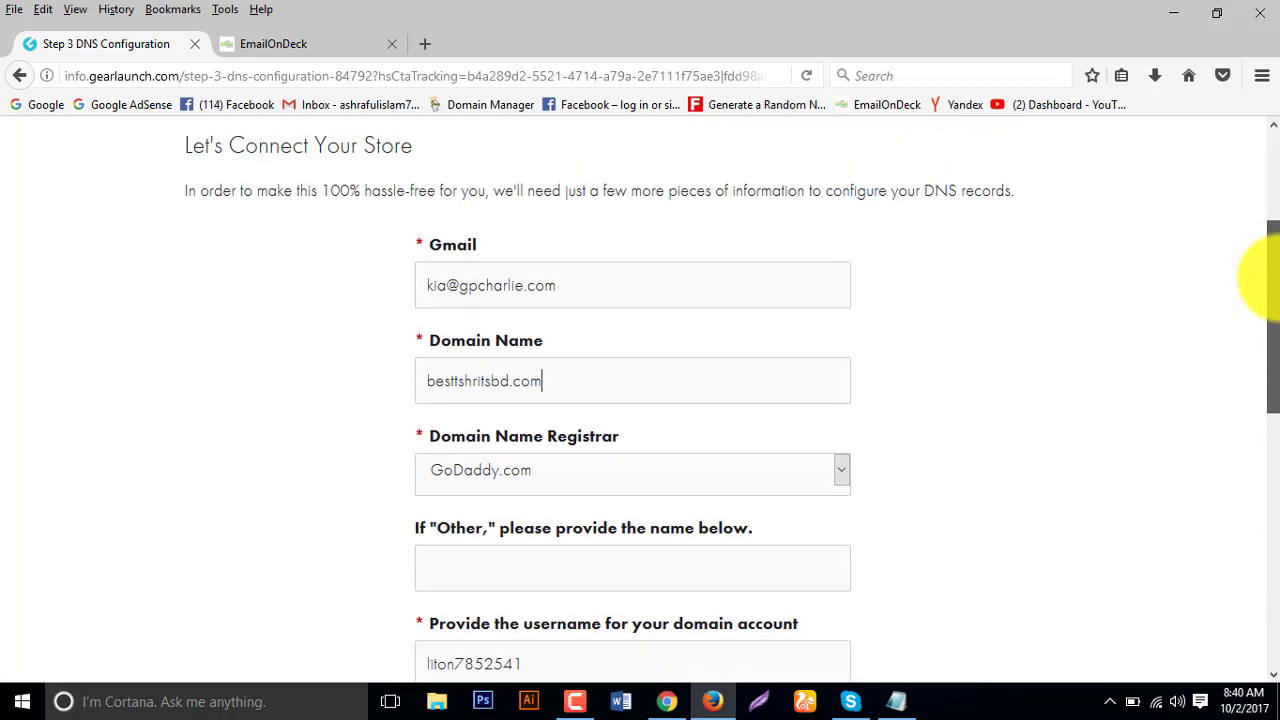
pyautogui.moveTo(1268, 265); pyautogui.dragTo(1262, 300)
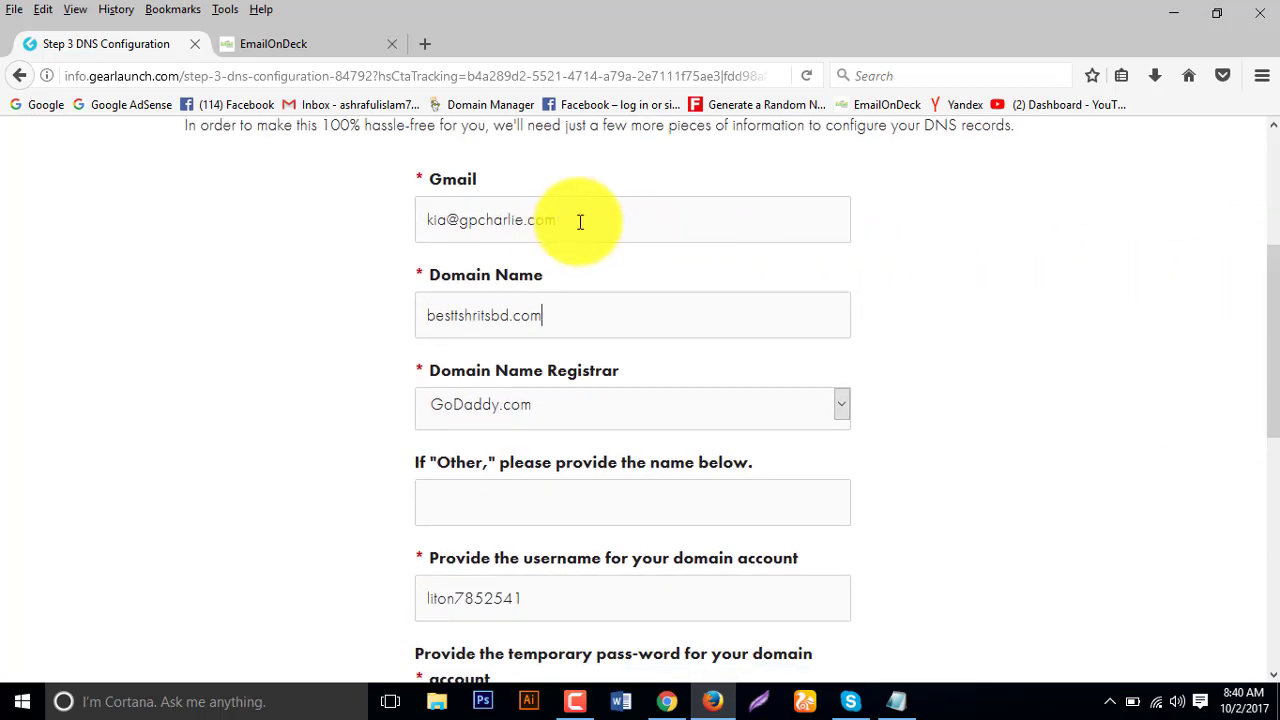
pyautogui.moveTo(1262, 366); pyautogui.dragTo(1268, 424)
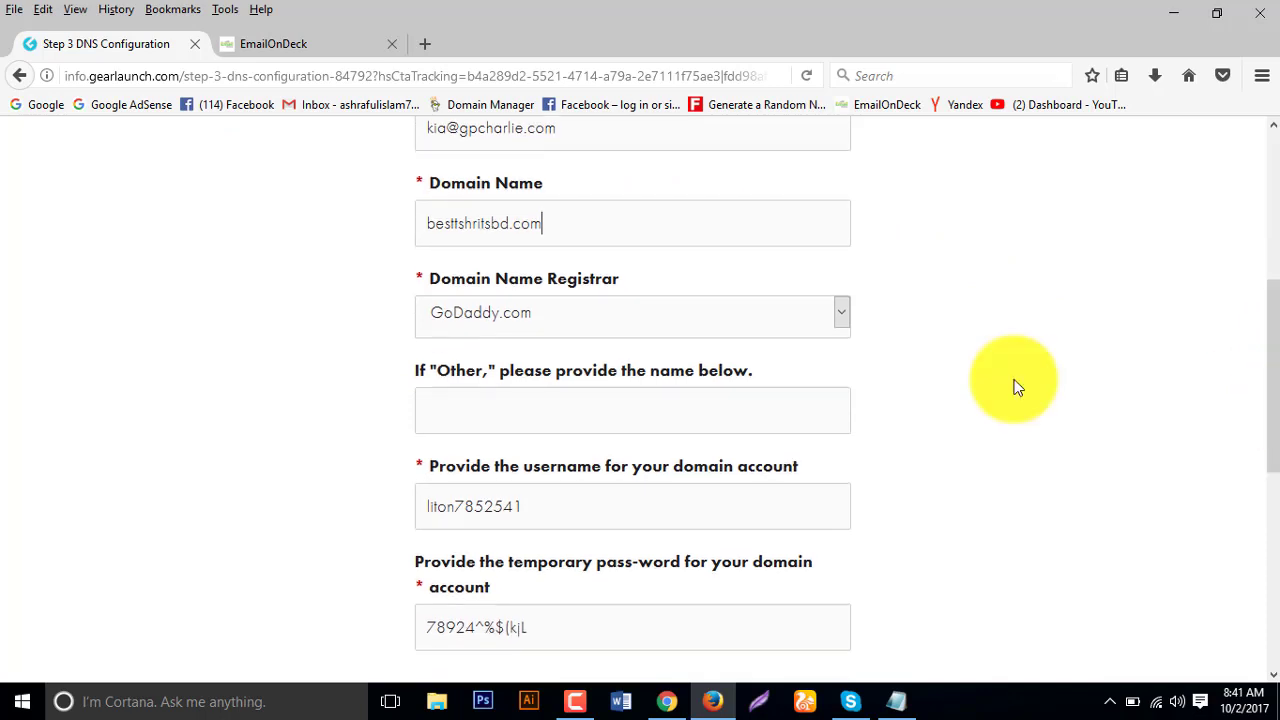
pyautogui.click(632, 320)
pyautogui.click(633, 324)
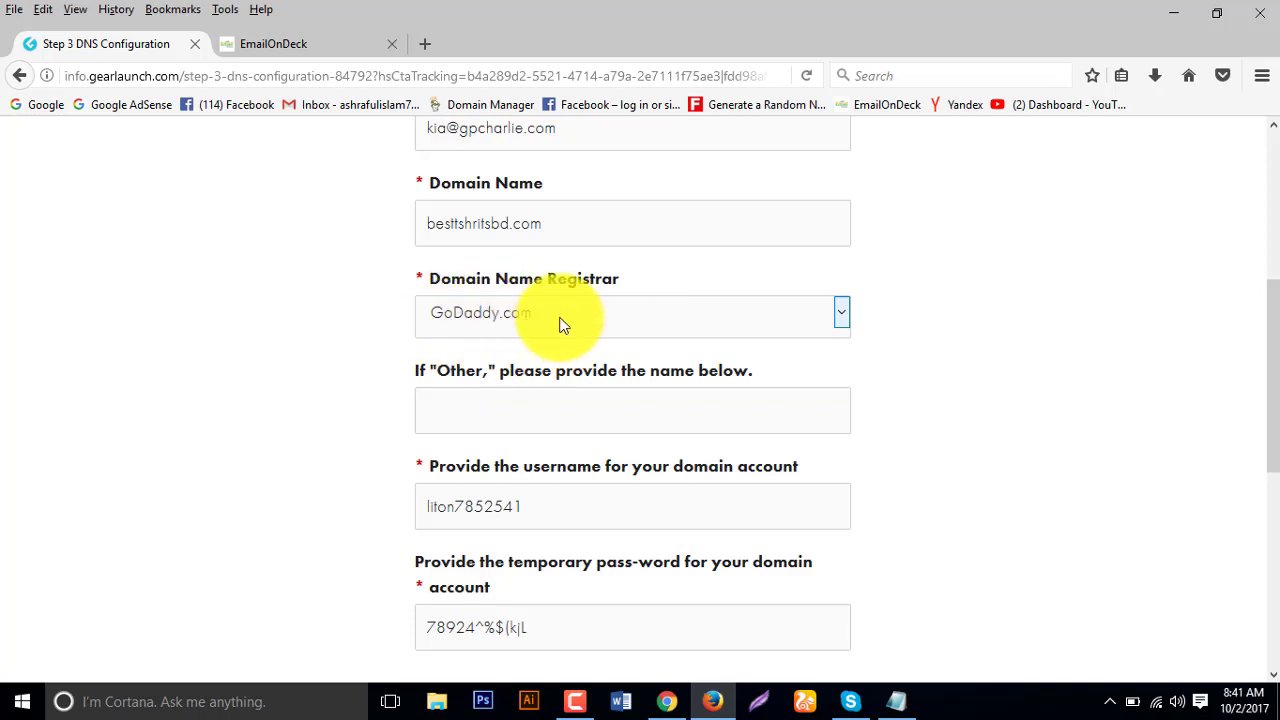
# Review the temporary password field and submit the DNS configuration form with FINISH
pyautogui.moveTo(1268, 362); pyautogui.dragTo(1260, 420)
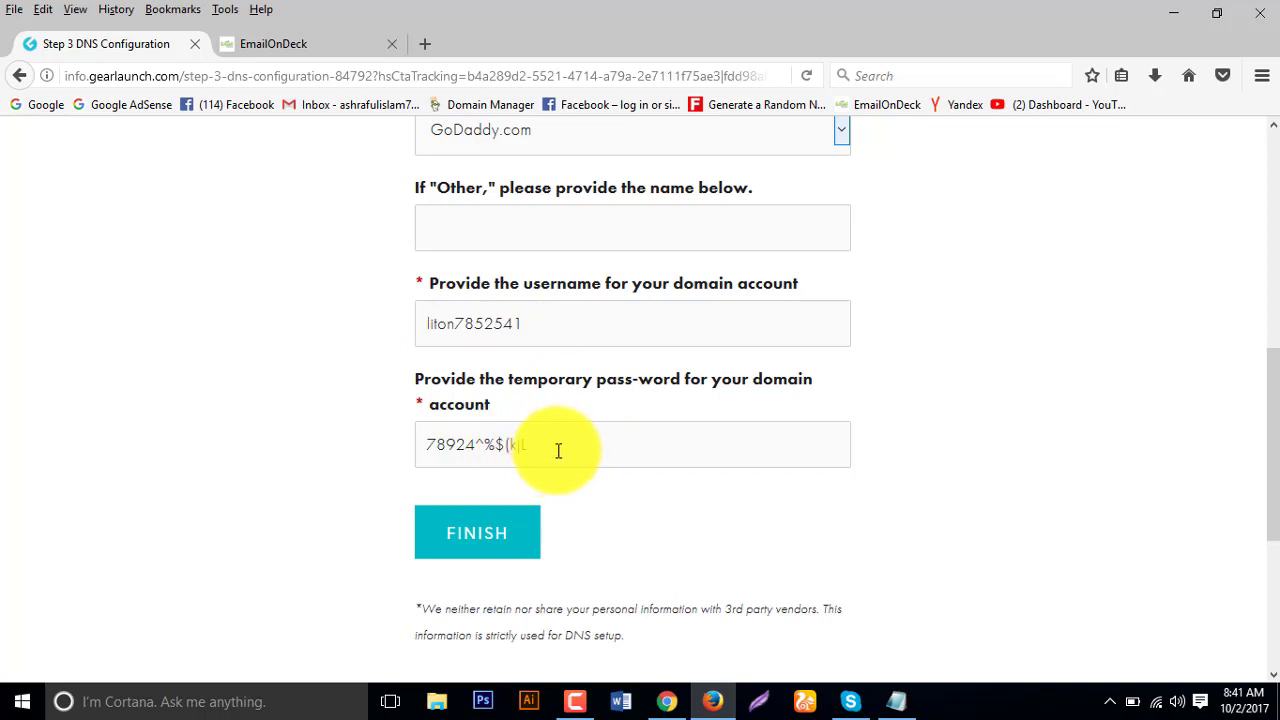
pyautogui.moveTo(1257, 400); pyautogui.dragTo(1257, 451)
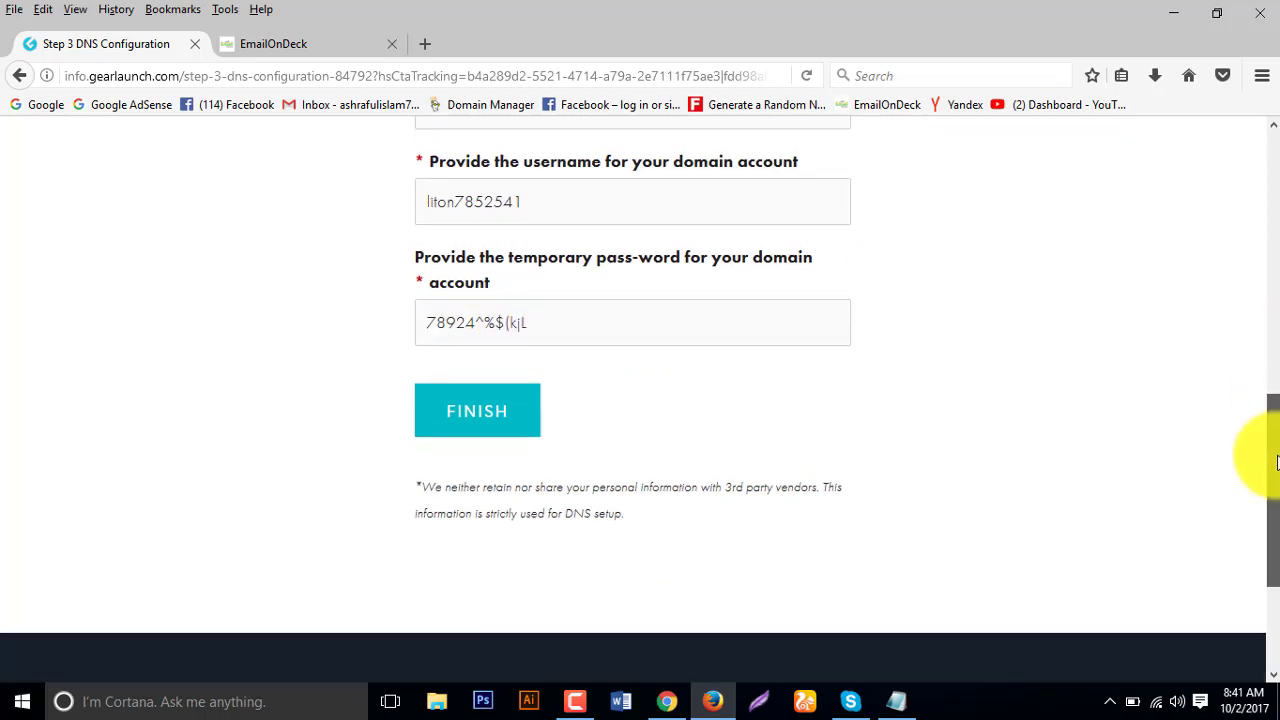
pyautogui.moveTo(440, 322); pyautogui.dragTo(560, 323)
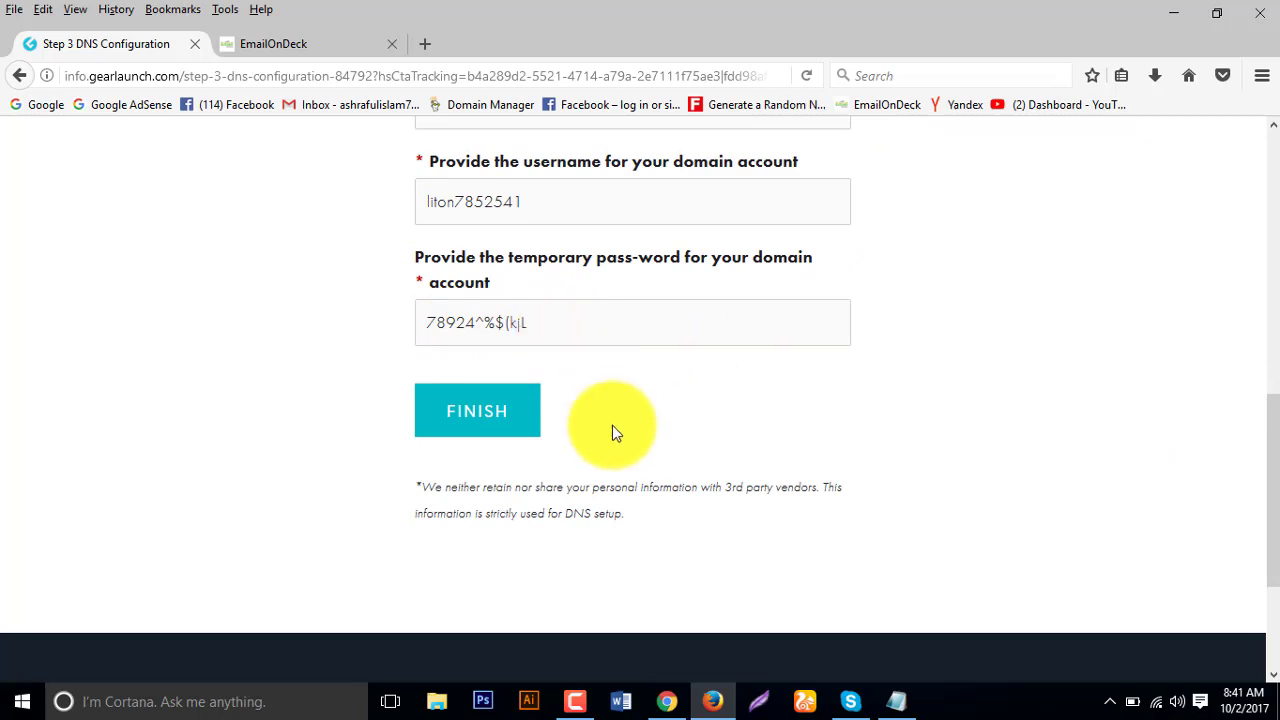
pyautogui.click(479, 420)
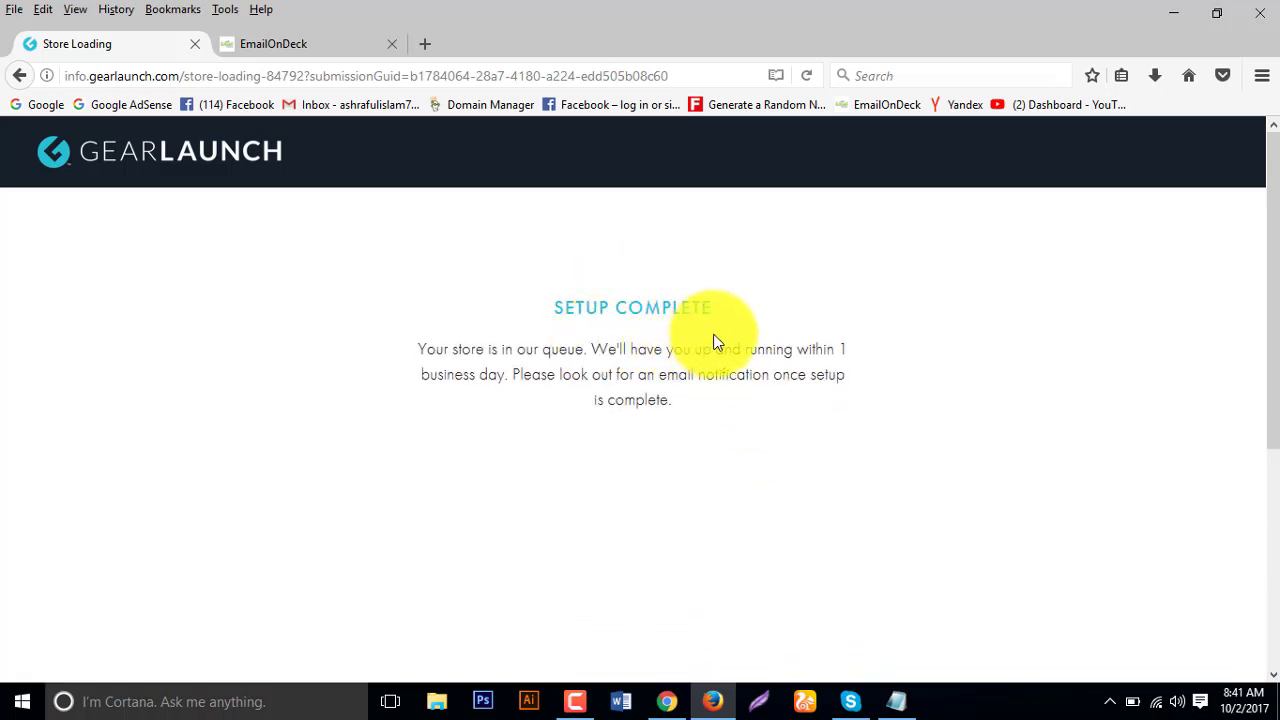
# Highlight the SETUP COMPLETE heading and the end of the confirmation message
pyautogui.moveTo(598, 307); pyautogui.dragTo(745, 311)
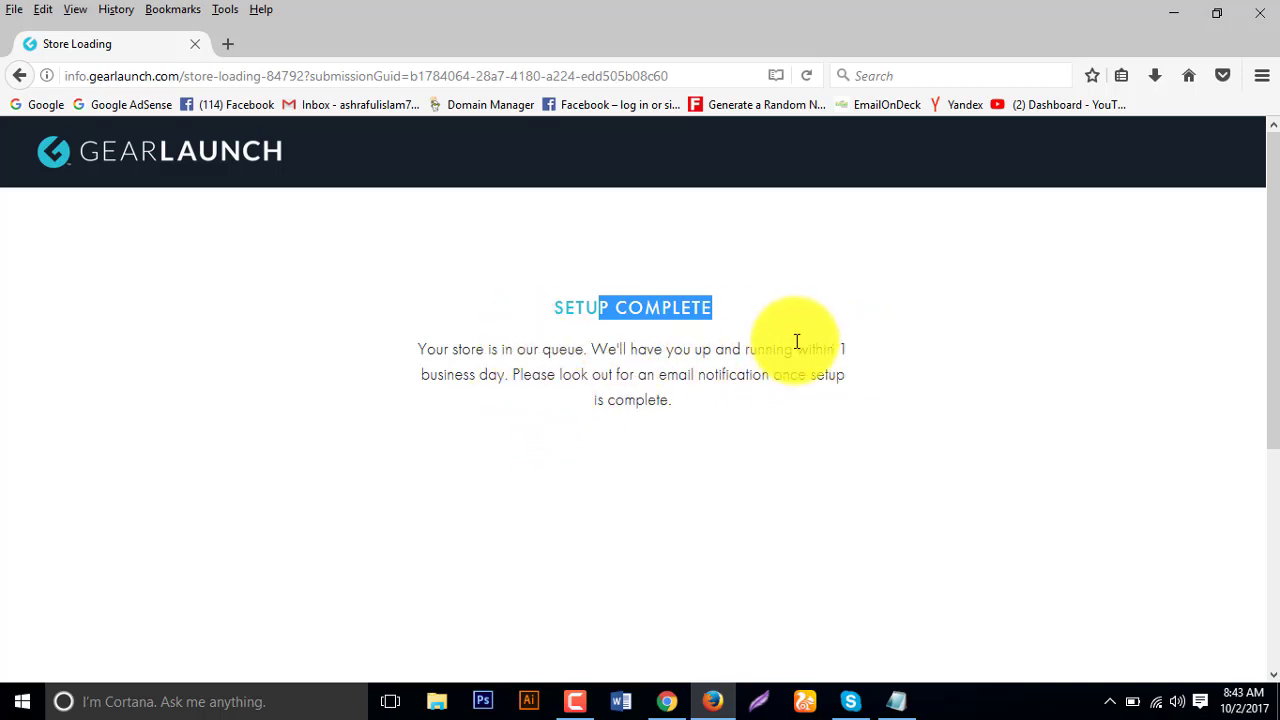
pyautogui.moveTo(838, 348); pyautogui.dragTo(873, 368)
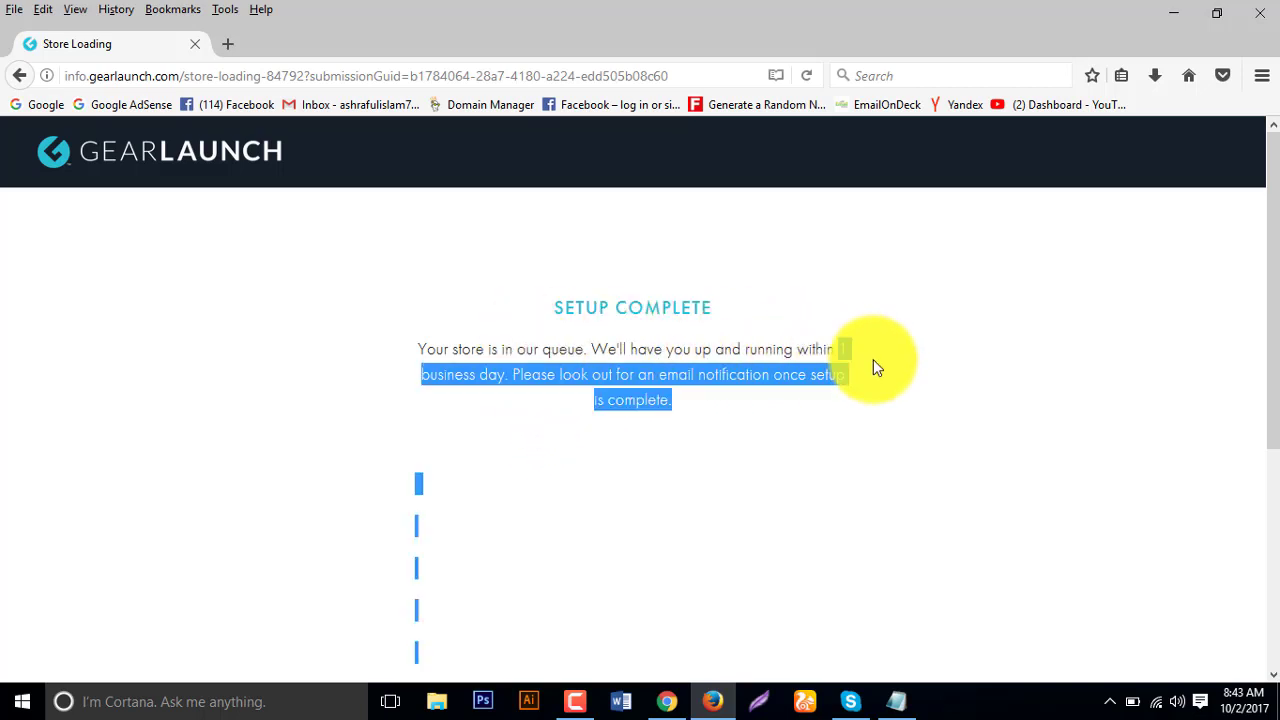
pyautogui.click(865, 345)
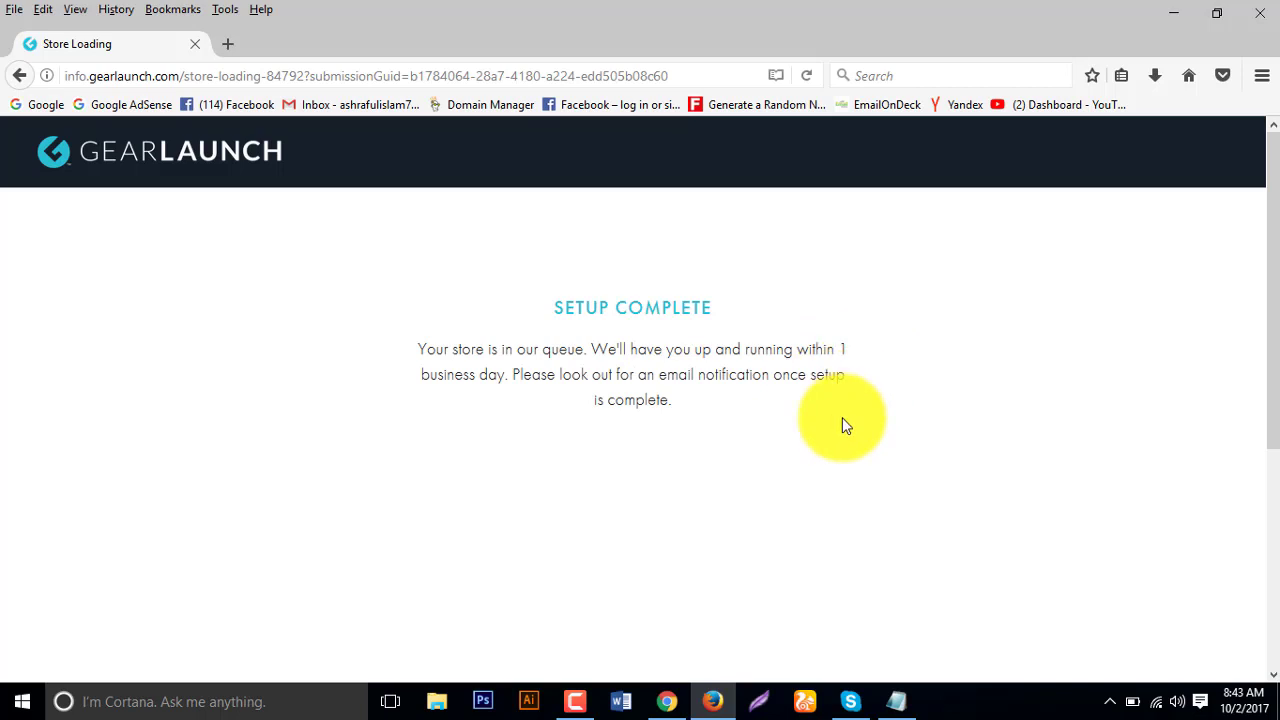
pyautogui.moveTo(838, 348); pyautogui.dragTo(859, 368)
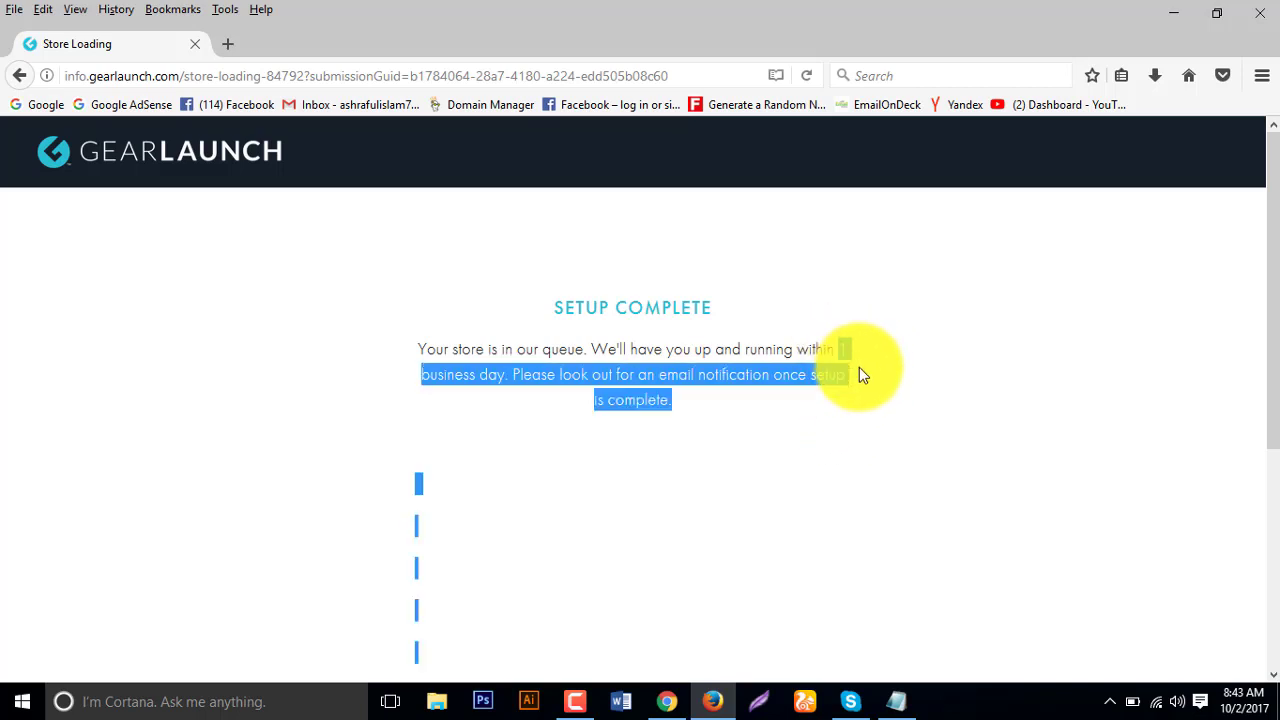
pyautogui.click(641, 350)
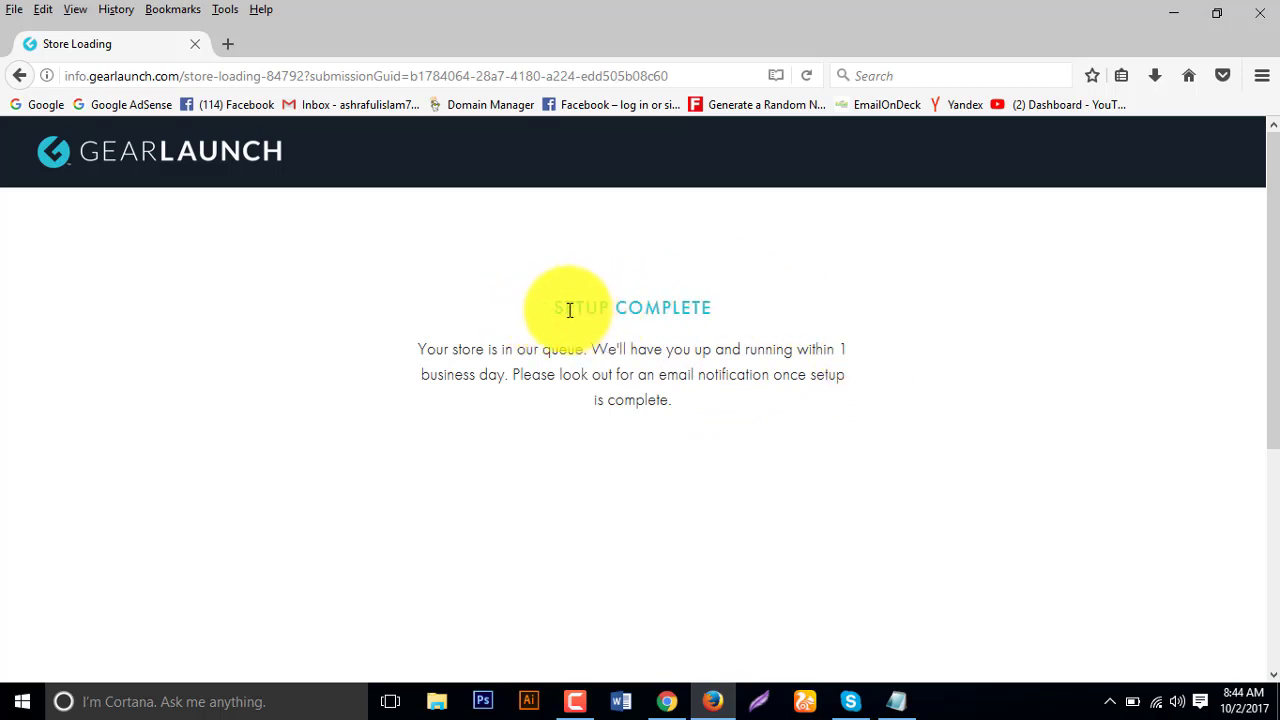
pyautogui.moveTo(555, 308); pyautogui.dragTo(731, 329)
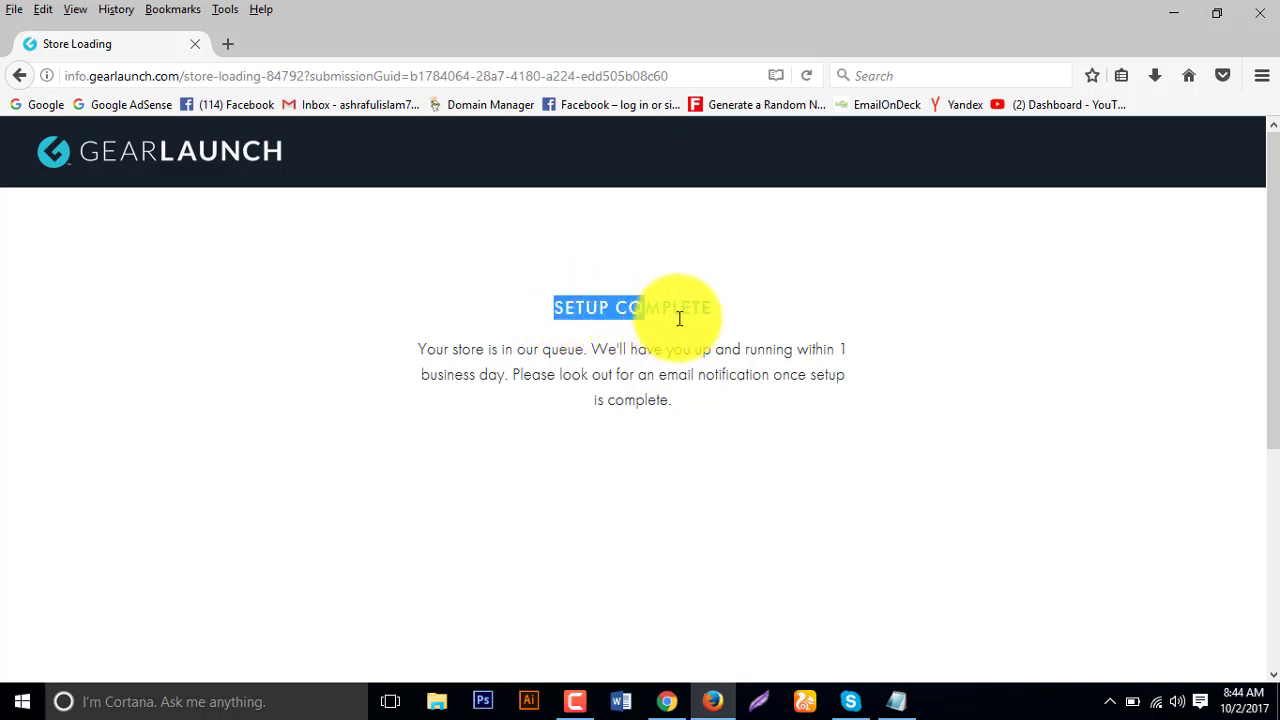